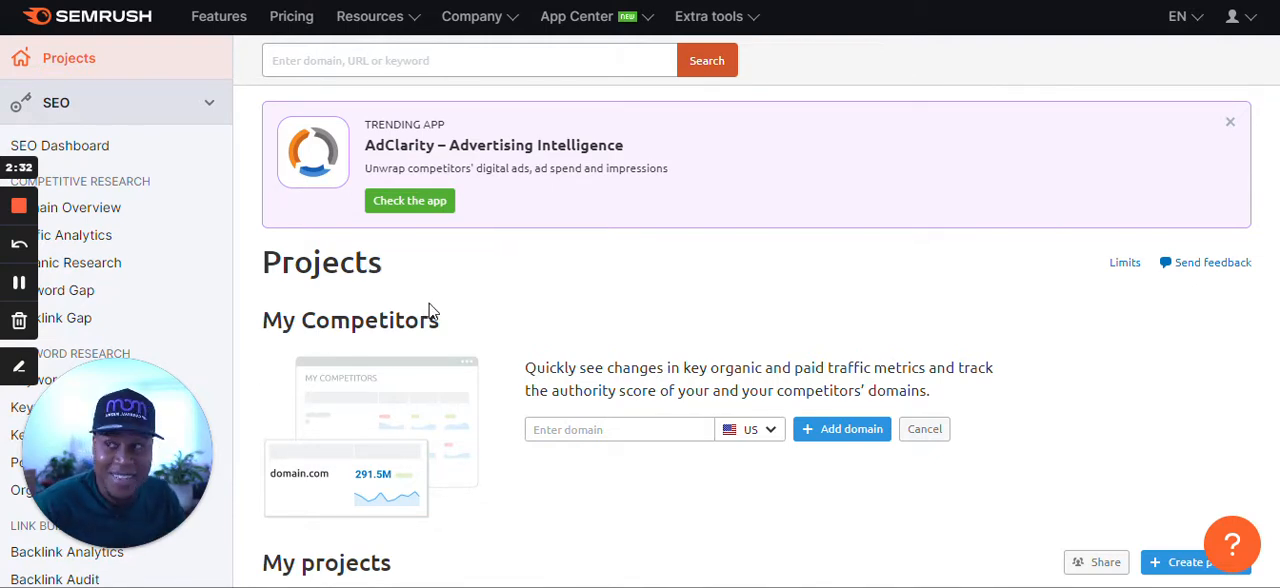
Copy the keyword "Positive energy jewelry" from the Google/Broad Advertising Plan document in Google Docs and return to Semrush.
{"action": "mouse_move", "coordinate": [141, 456]}
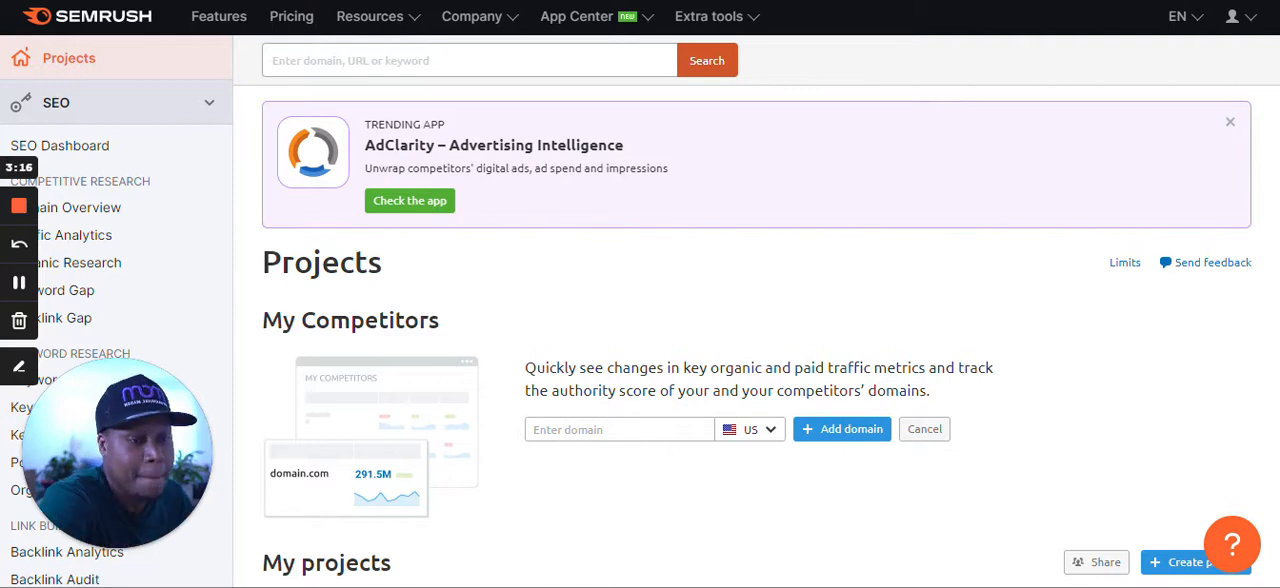
{"action": "key", "text": "ctrl+Tab"}
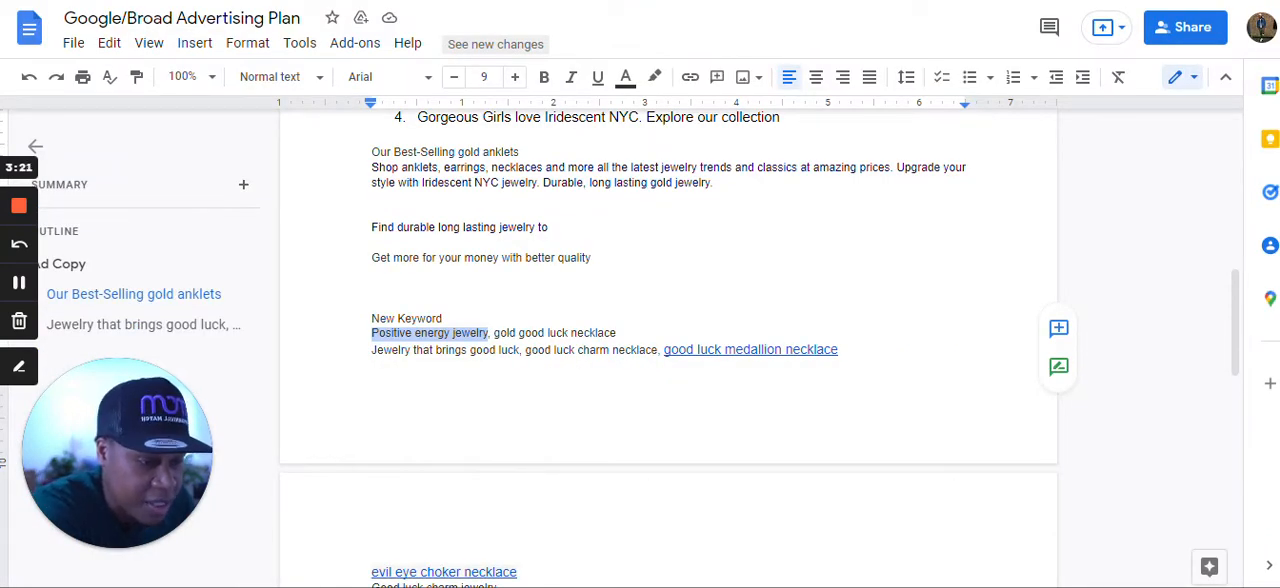
{"action": "right_click", "coordinate": [438, 333]}
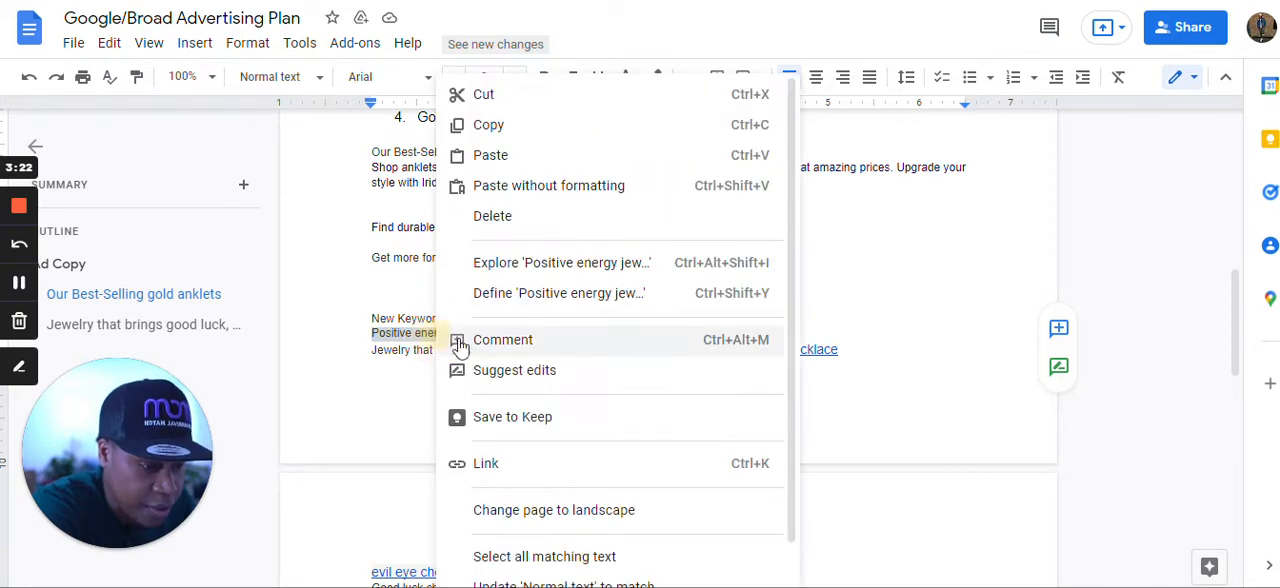
{"action": "left_click", "coordinate": [493, 134]}
{"action": "left_click", "coordinate": [405, 1]}
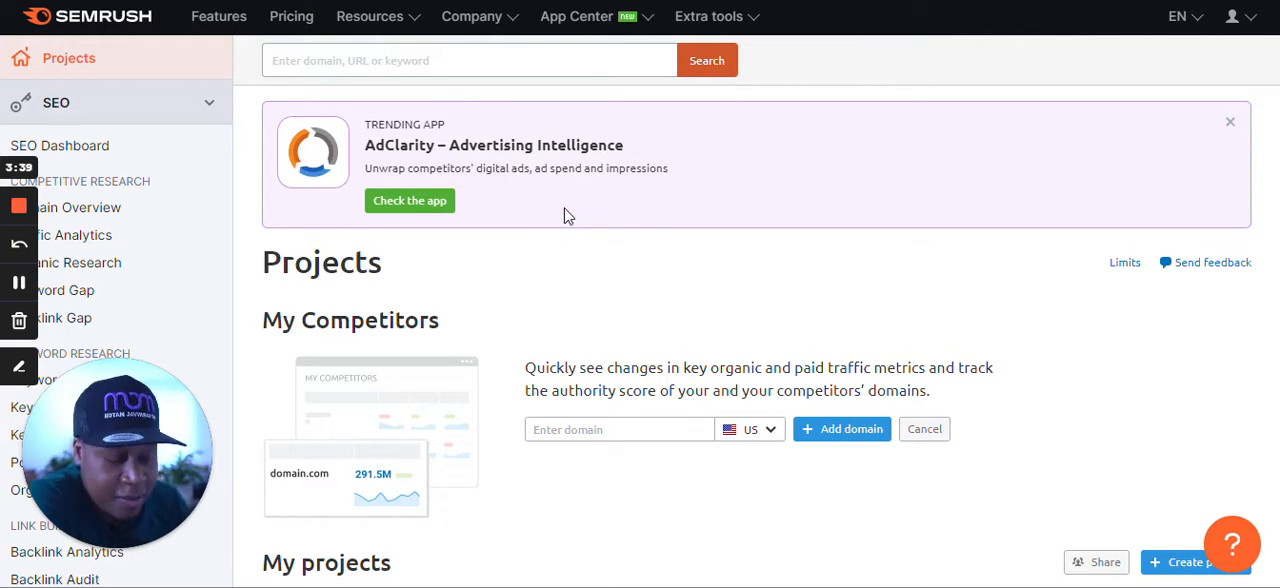
Open the Keyword Overview tool for keyword research.
{"action": "left_click", "coordinate": [330, 55]}
{"action": "right_click", "coordinate": [323, 57]}
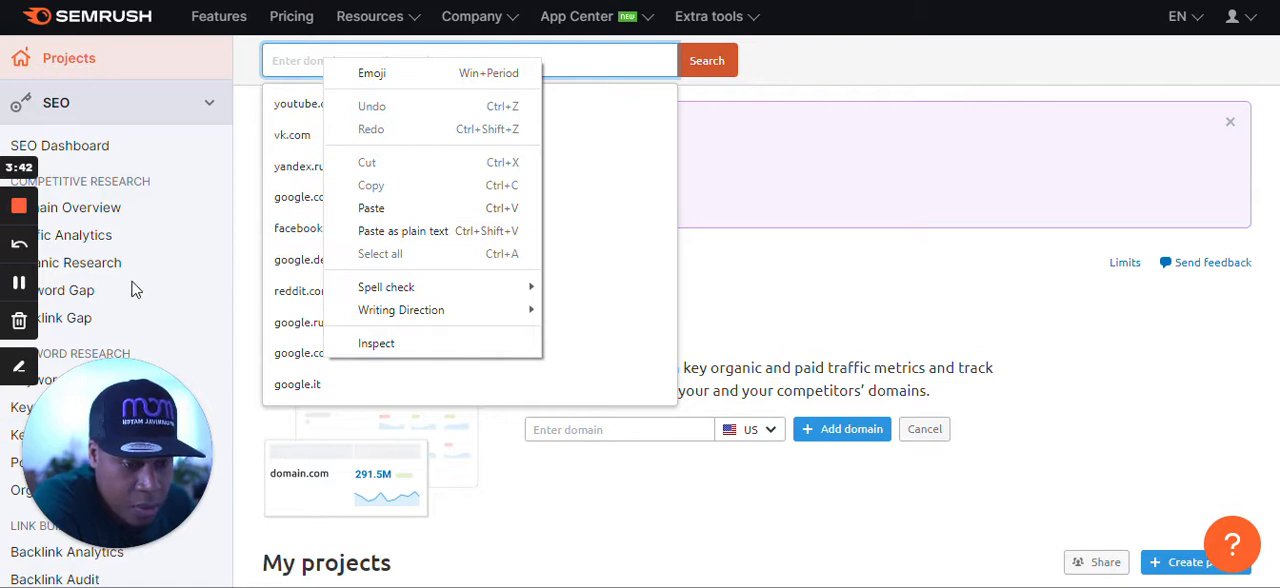
{"action": "scroll", "coordinate": [140, 300], "scroll_direction": "down", "scroll_amount": 1}
{"action": "scroll", "coordinate": [145, 305], "scroll_direction": "down", "scroll_amount": 1}
{"action": "left_click", "coordinate": [87, 289]}
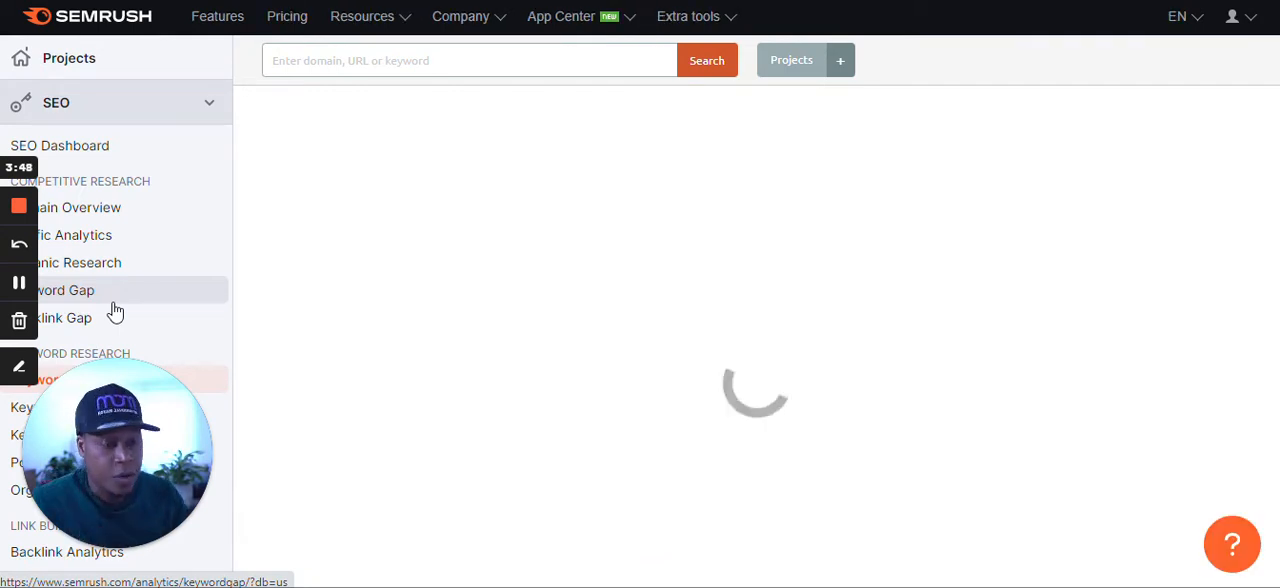
Paste the copied keyword "Positive energy jewelry" into Keyword Overview and analyze it for the United States.
{"action": "right_click", "coordinate": [519, 365]}
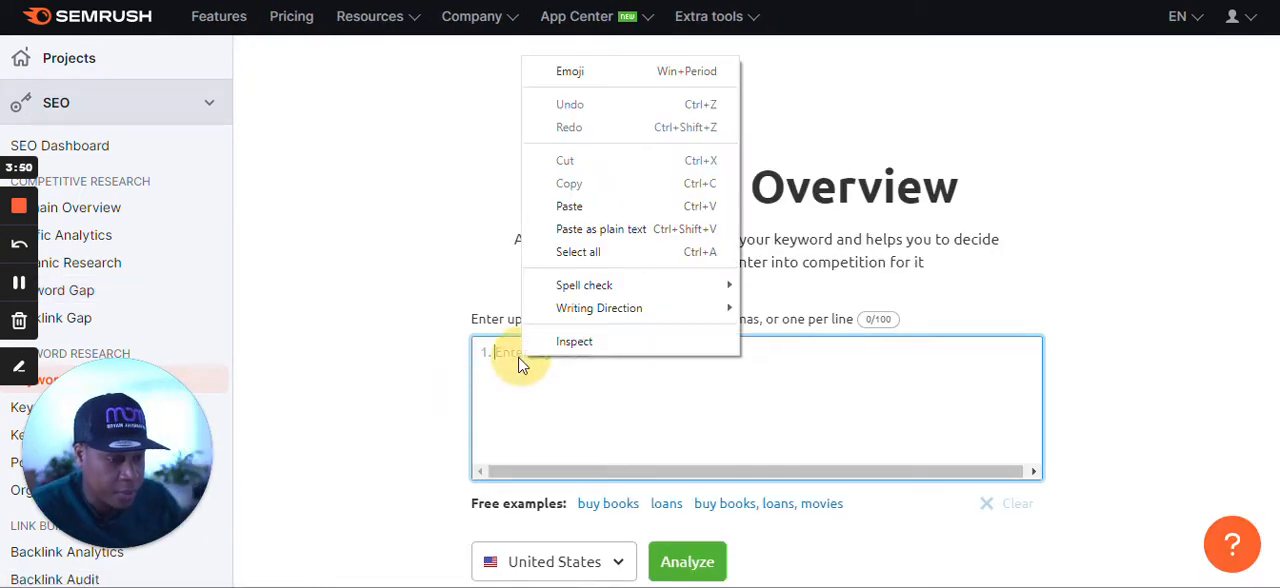
{"action": "left_click", "coordinate": [600, 229]}
{"action": "scroll", "coordinate": [756, 300], "scroll_direction": "down", "scroll_amount": 2}
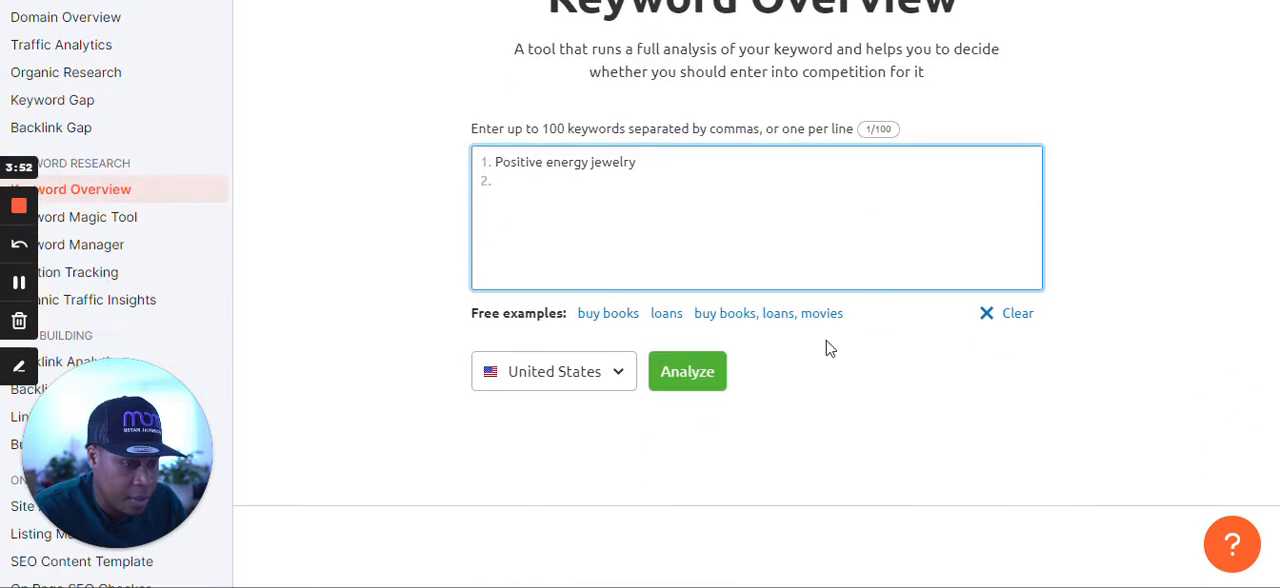
{"action": "scroll", "coordinate": [843, 360], "scroll_direction": "up", "scroll_amount": 1}
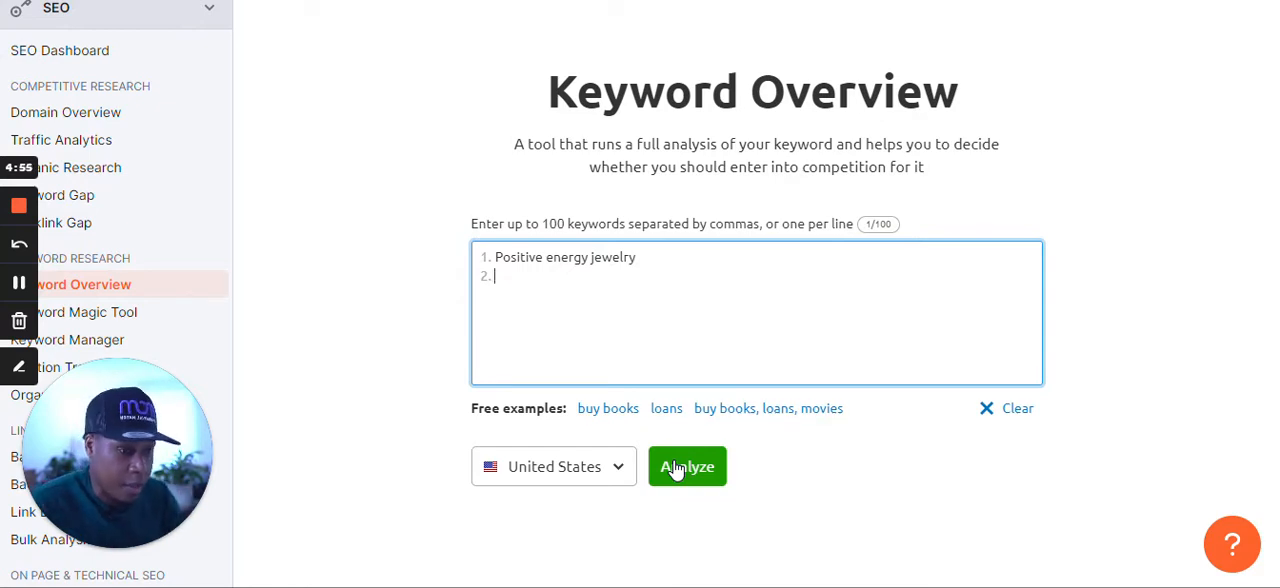
{"action": "left_click", "coordinate": [693, 479]}
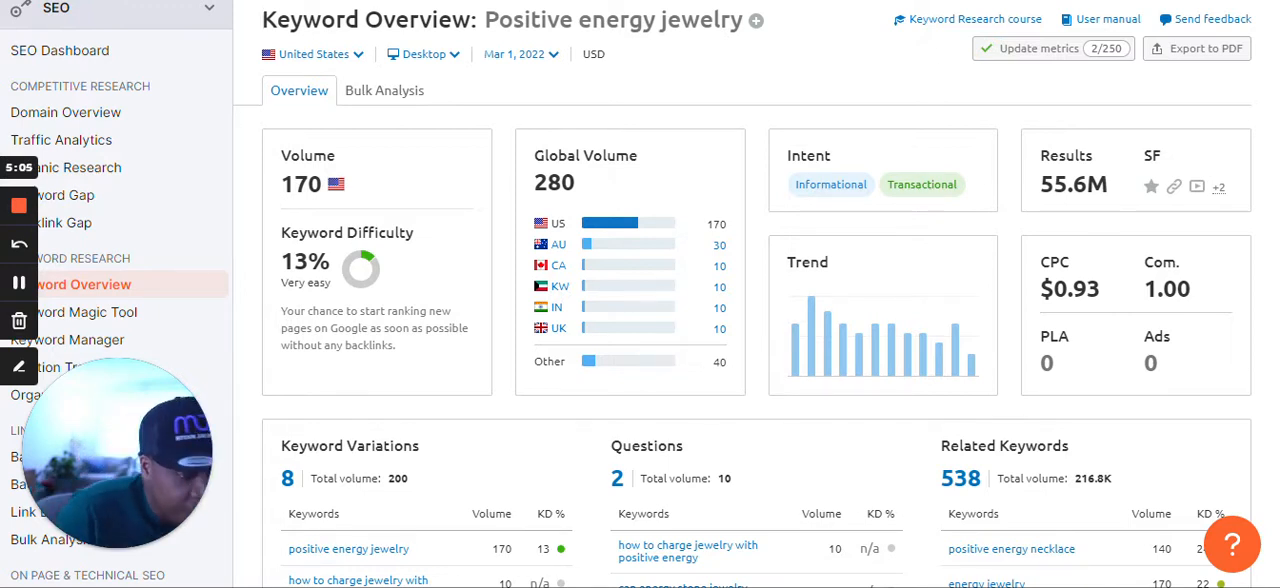
Open the full list of keyword variations for "Positive energy jewelry" from the overview.
{"action": "scroll", "coordinate": [773, 455], "scroll_direction": "down", "scroll_amount": 1}
{"action": "scroll", "coordinate": [773, 455], "scroll_direction": "down", "scroll_amount": 3}
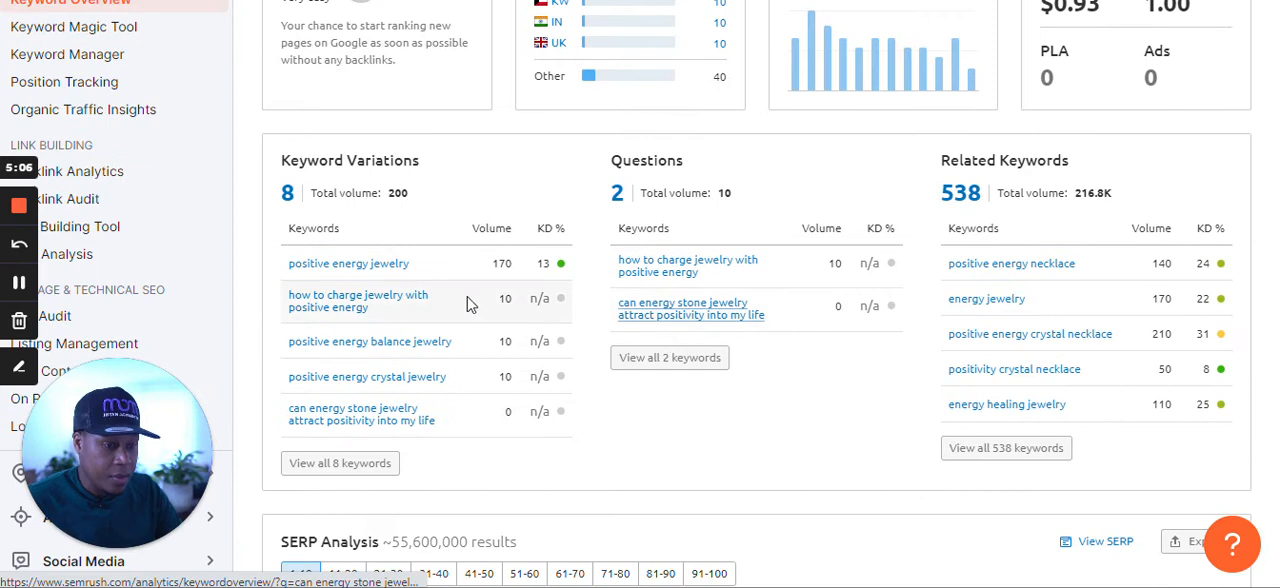
{"action": "left_click", "coordinate": [334, 472]}
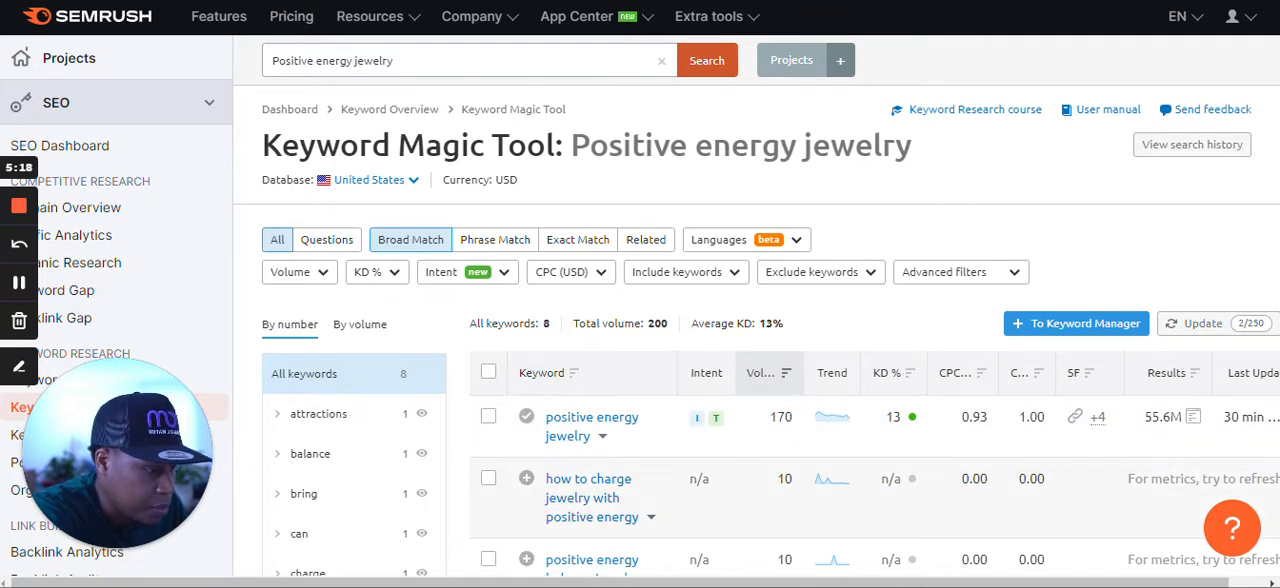
Examine the broad-match keyword variations, including their volume, keyword difficulty and cost per click.
{"action": "left_click_drag", "start_coordinate": [865, 585], "coordinate": [910, 583]}
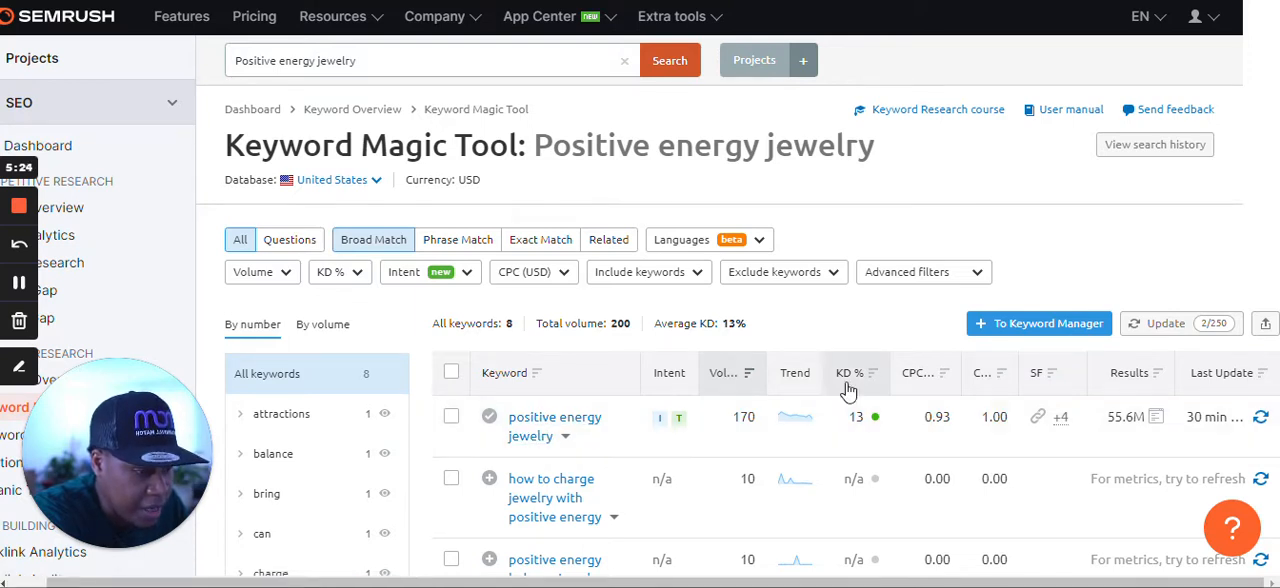
{"action": "mouse_move", "coordinate": [853, 390]}
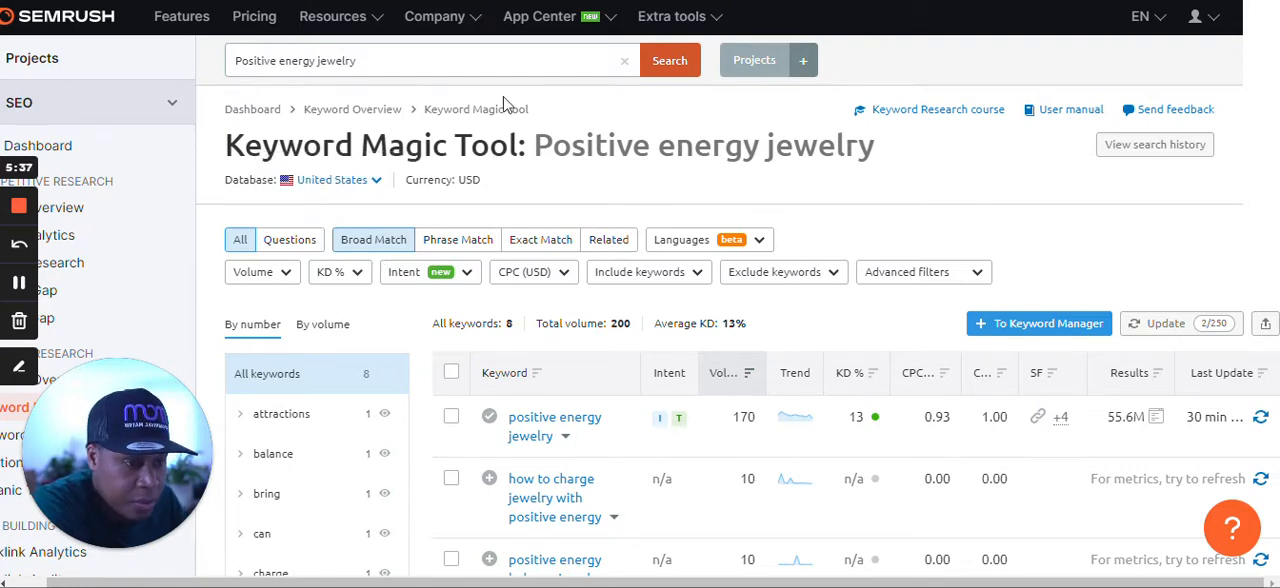
{"action": "scroll", "coordinate": [545, 390], "scroll_direction": "down", "scroll_amount": 4}
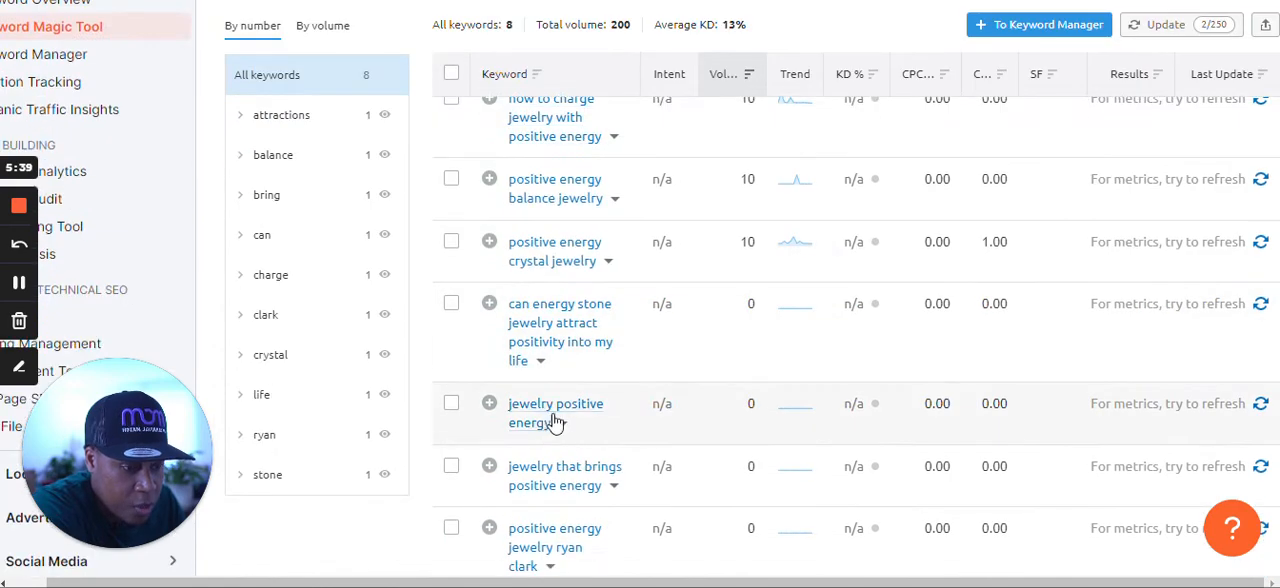
{"action": "scroll", "coordinate": [560, 425], "scroll_direction": "up", "scroll_amount": 3}
{"action": "scroll", "coordinate": [577, 443], "scroll_direction": "down", "scroll_amount": 4}
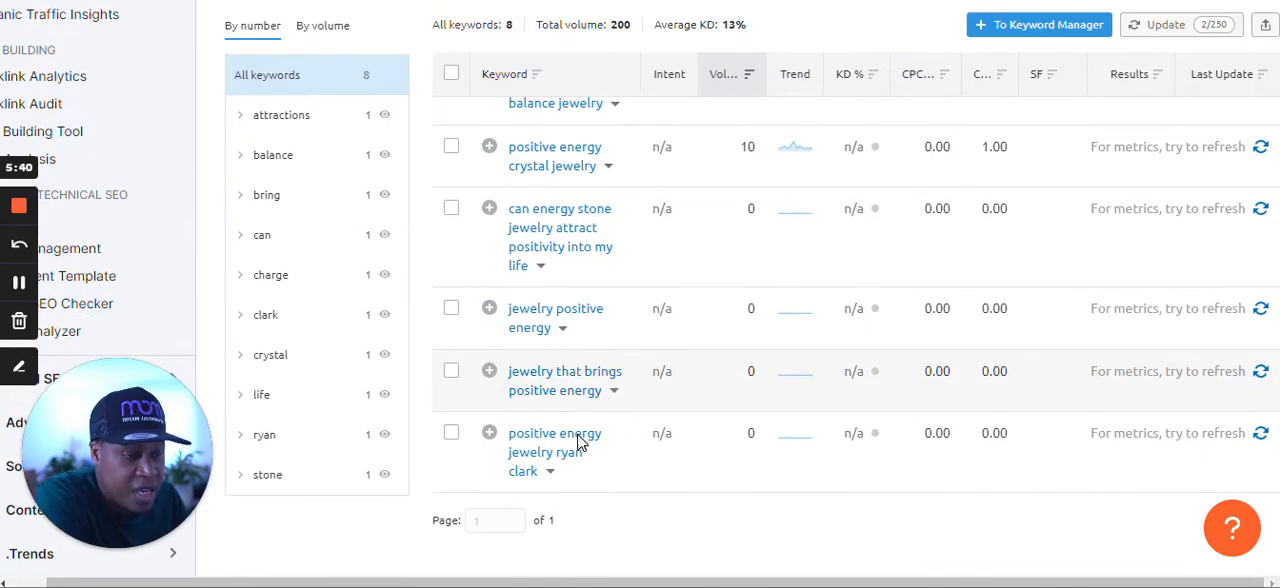
{"action": "scroll", "coordinate": [585, 436], "scroll_direction": "down", "scroll_amount": 2}
{"action": "scroll", "coordinate": [585, 436], "scroll_direction": "up", "scroll_amount": 2}
{"action": "scroll", "coordinate": [535, 470], "scroll_direction": "up", "scroll_amount": 5}
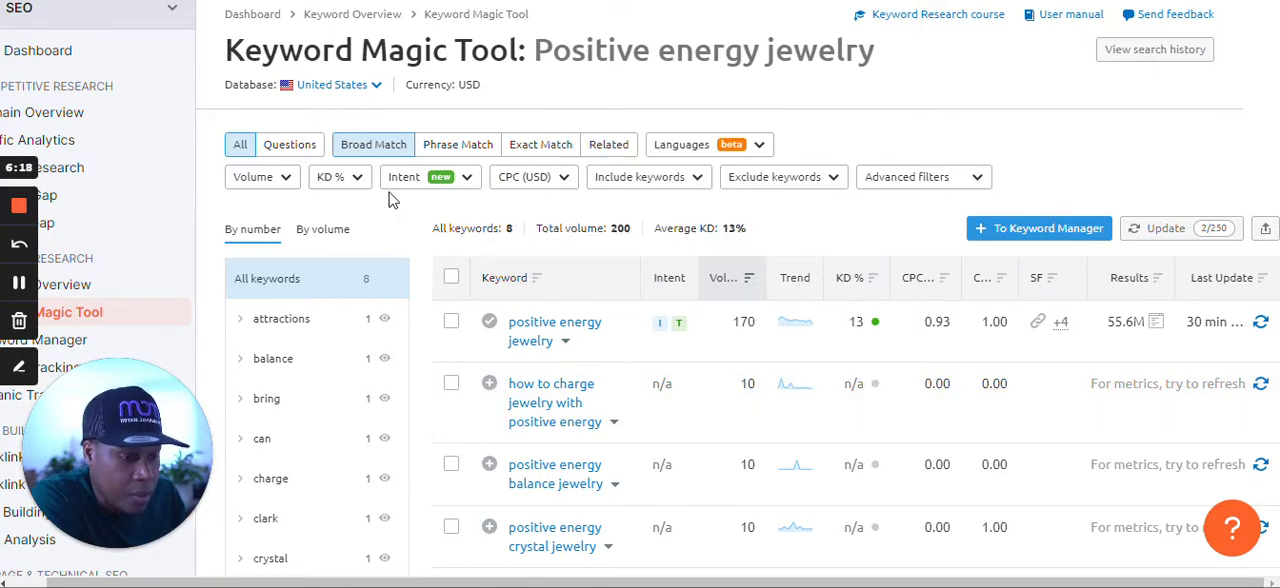
Filter the keyword list to a custom keyword difficulty range with an upper limit of 29%.
{"action": "left_click", "coordinate": [335, 186]}
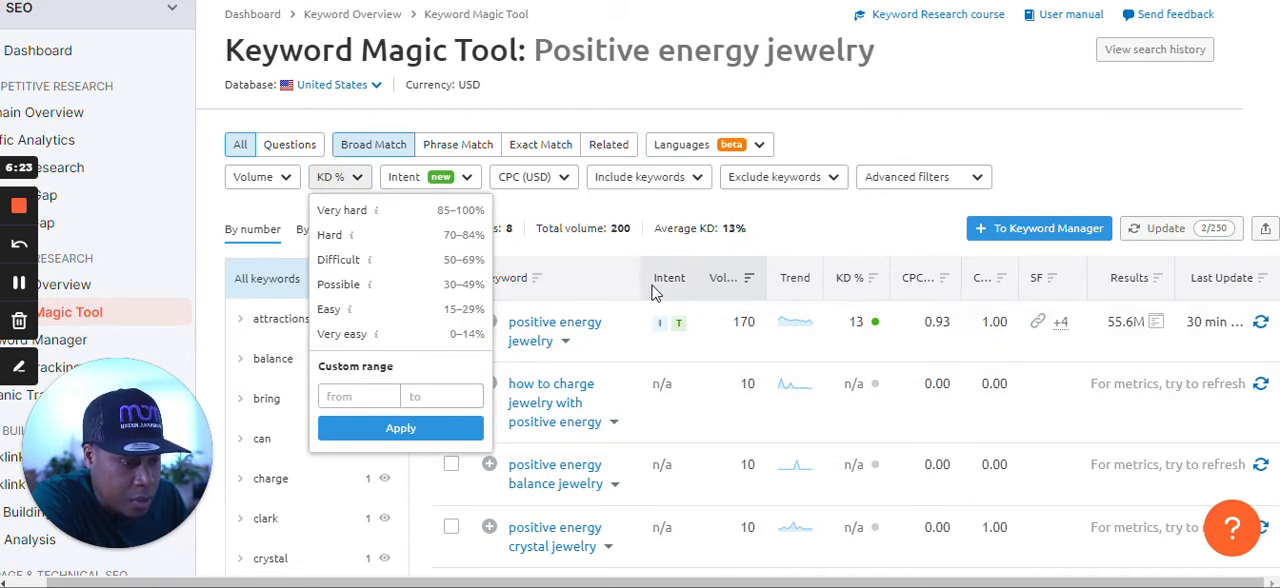
{"action": "left_click", "coordinate": [783, 243]}
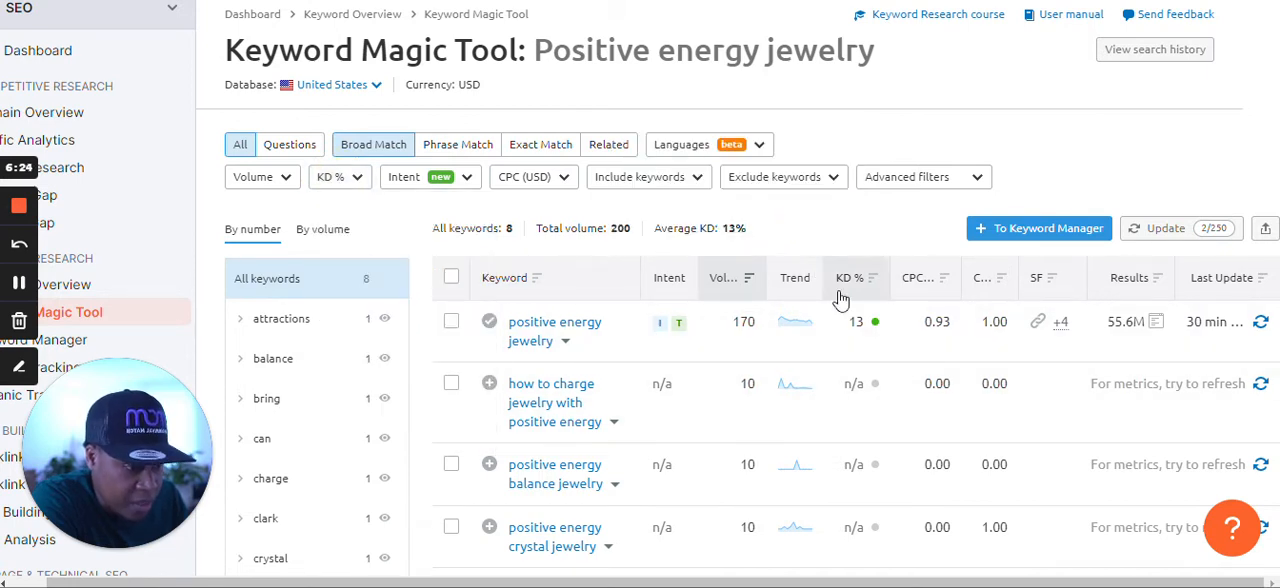
{"action": "mouse_move", "coordinate": [845, 292]}
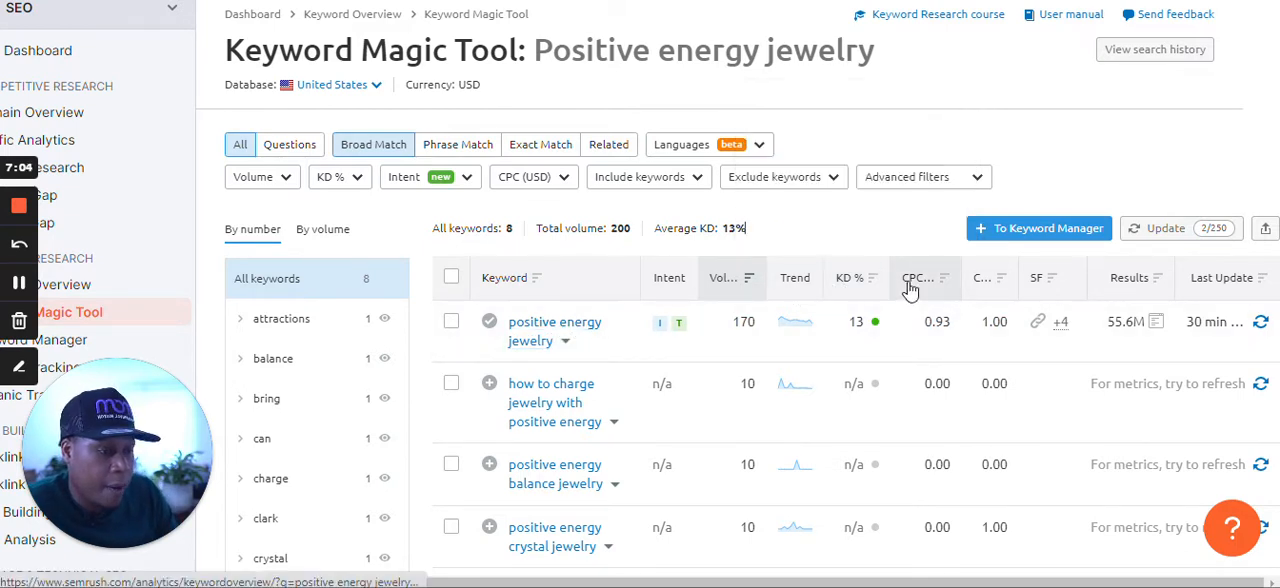
{"action": "left_click", "coordinate": [345, 177]}
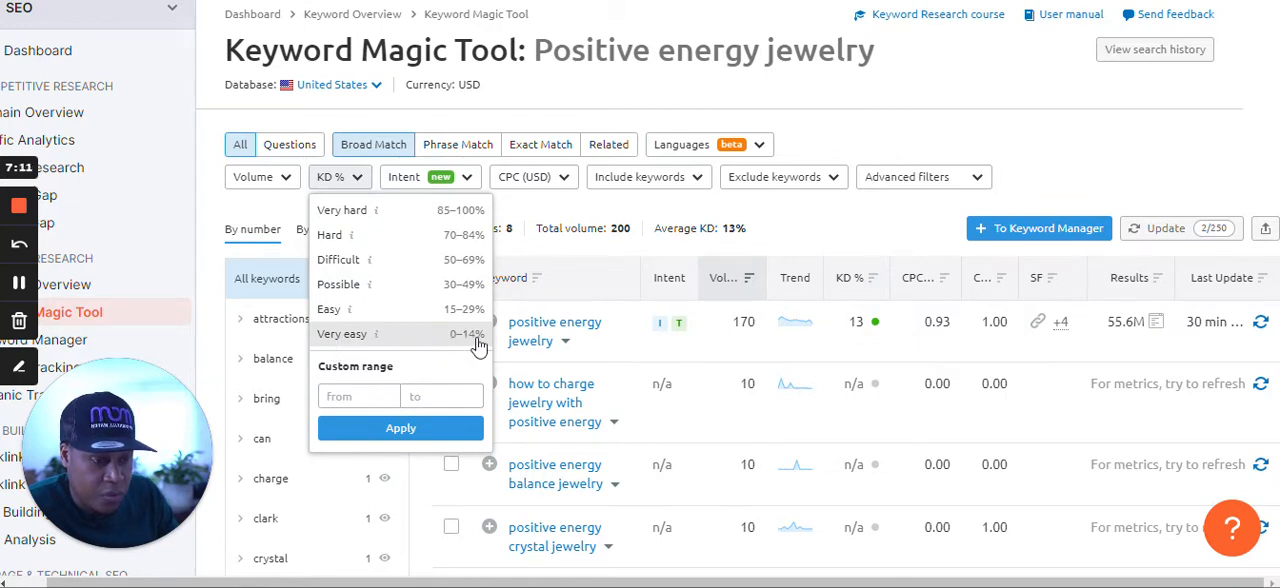
{"action": "mouse_move", "coordinate": [376, 340]}
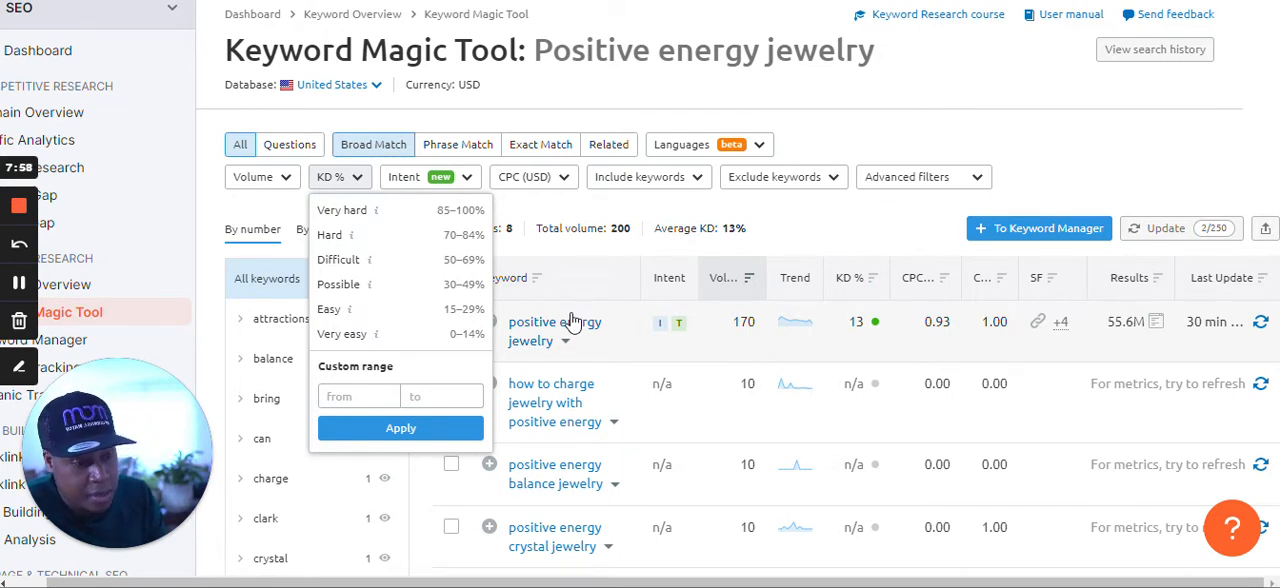
{"action": "left_click", "coordinate": [414, 396]}
{"action": "type", "text": "29"}
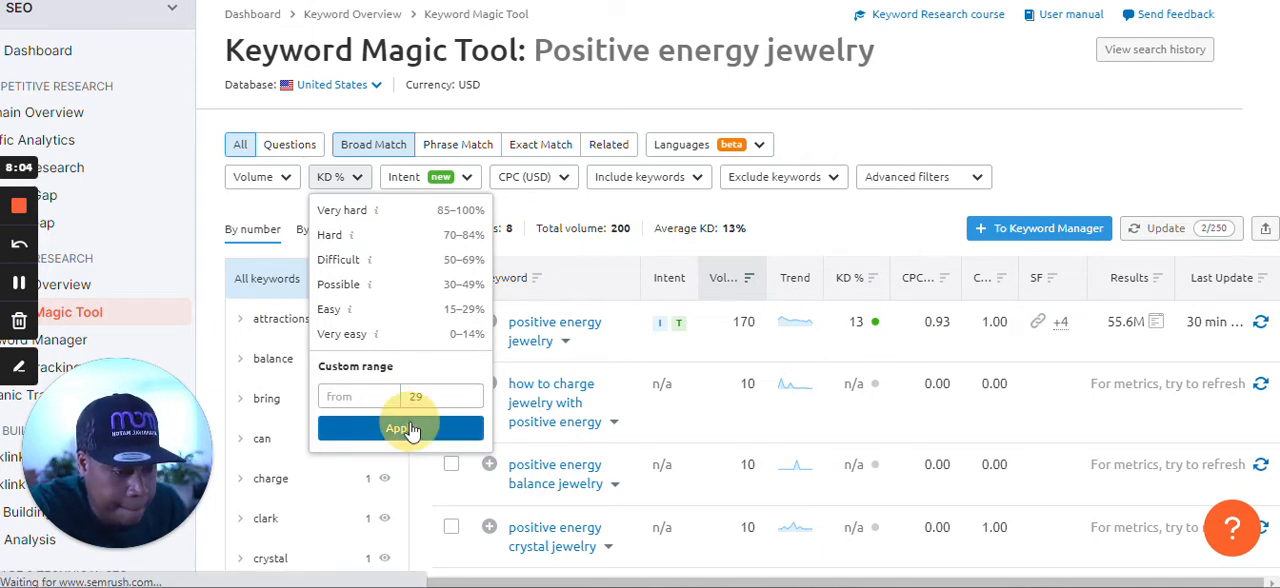
{"action": "left_click", "coordinate": [412, 429]}
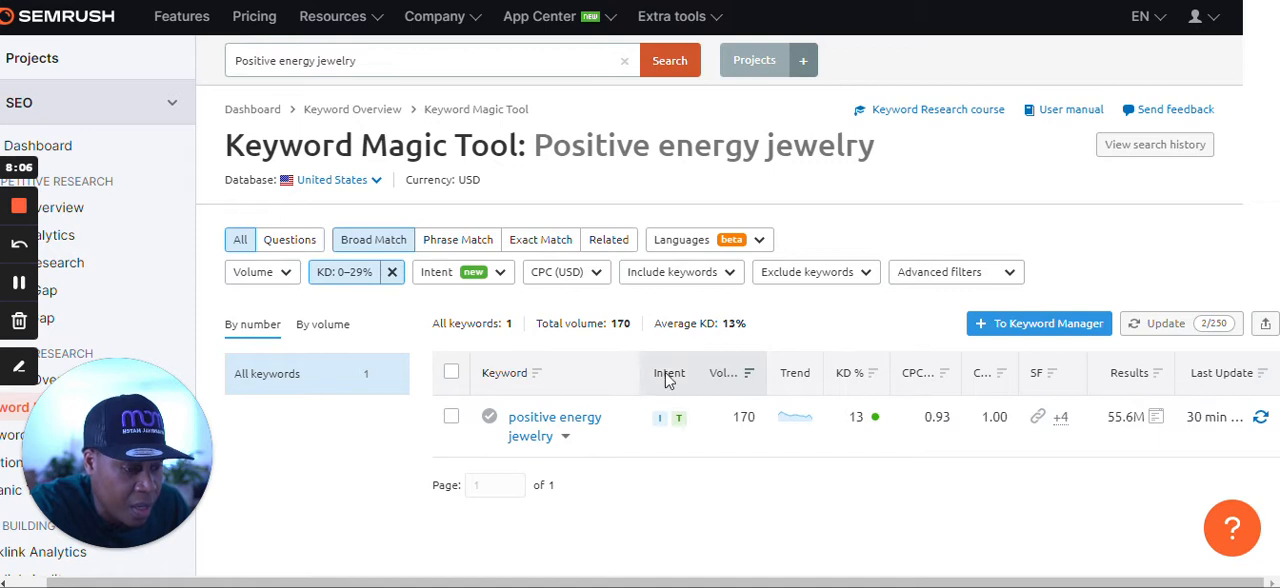
Switch the filtered results to related keywords and check their difficulty and search intent.
{"action": "scroll", "coordinate": [737, 385], "scroll_direction": "down", "scroll_amount": 3}
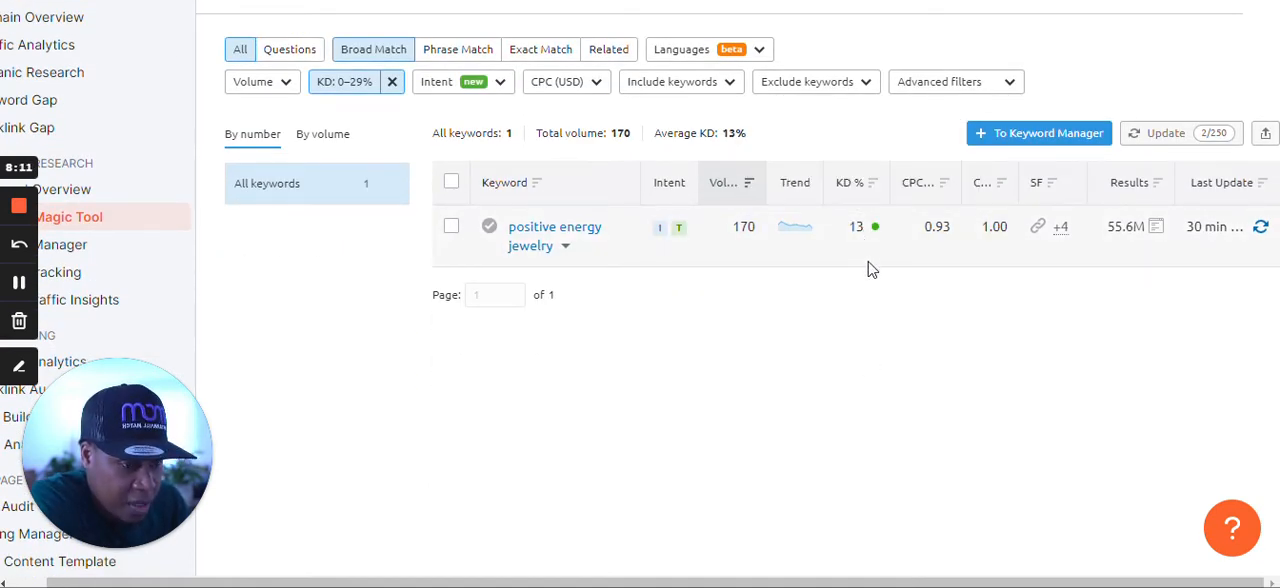
{"action": "scroll", "coordinate": [869, 265], "scroll_direction": "up", "scroll_amount": 2}
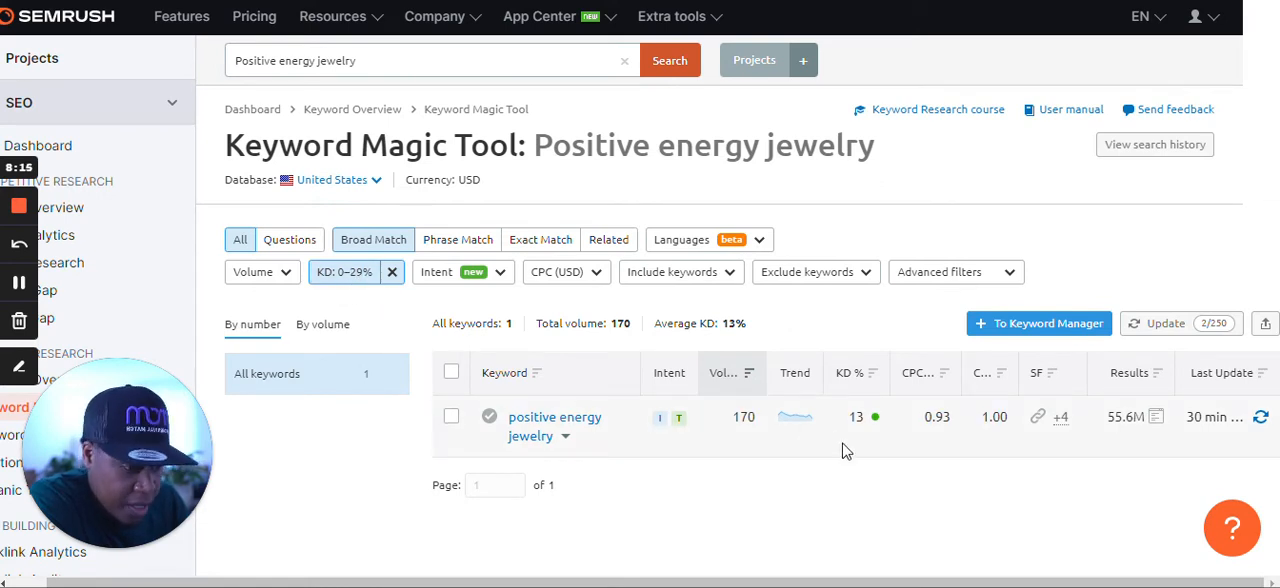
{"action": "scroll", "coordinate": [840, 455], "scroll_direction": "down", "scroll_amount": 1}
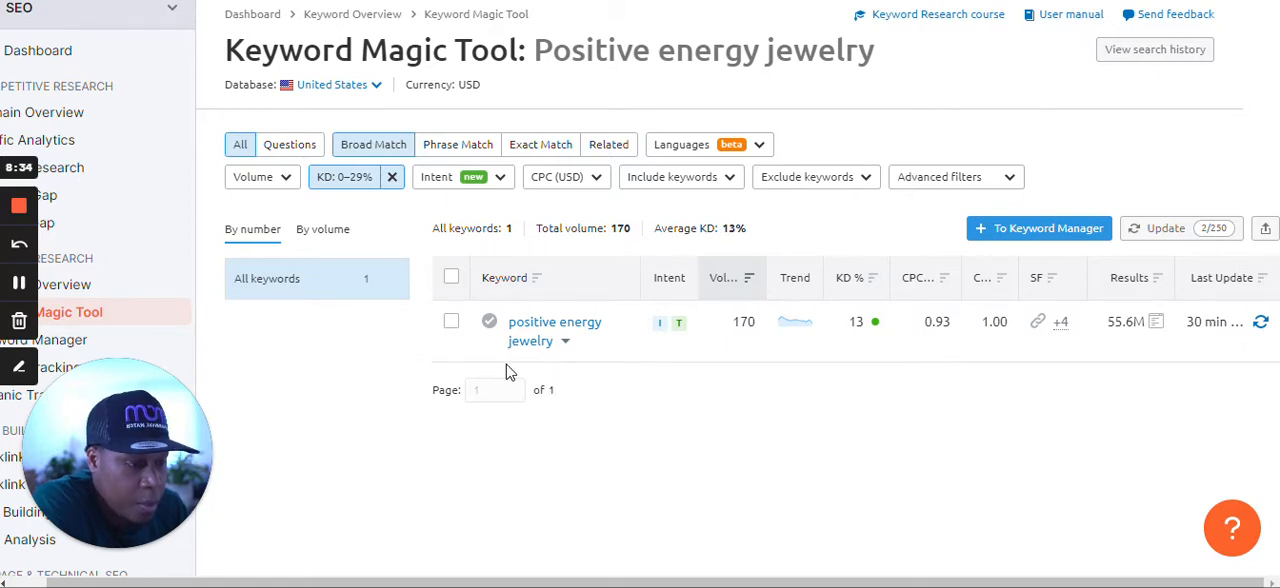
{"action": "left_click", "coordinate": [608, 146]}
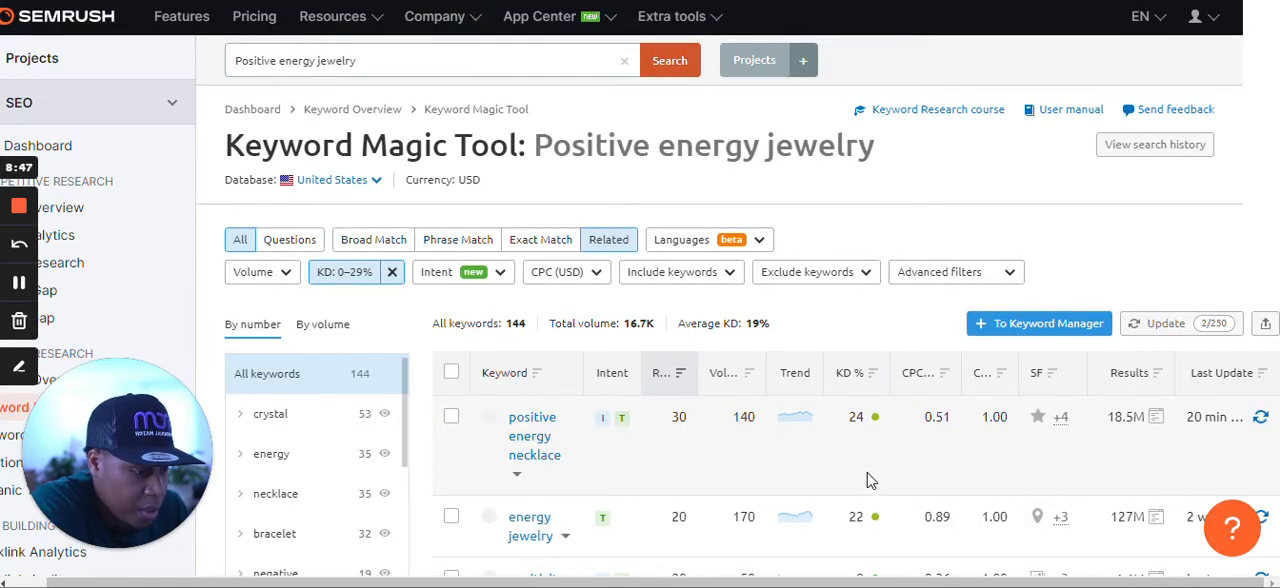
{"action": "scroll", "coordinate": [868, 480], "scroll_direction": "down", "scroll_amount": 3}
{"action": "scroll", "coordinate": [800, 450], "scroll_direction": "up", "scroll_amount": 2}
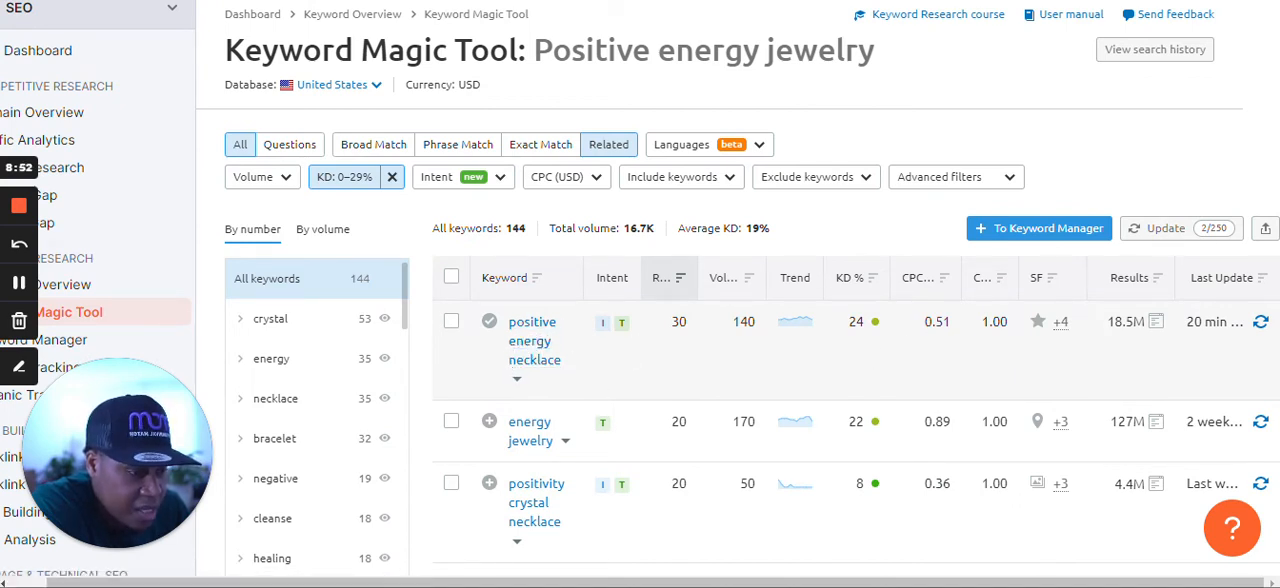
{"action": "mouse_move", "coordinate": [868, 324]}
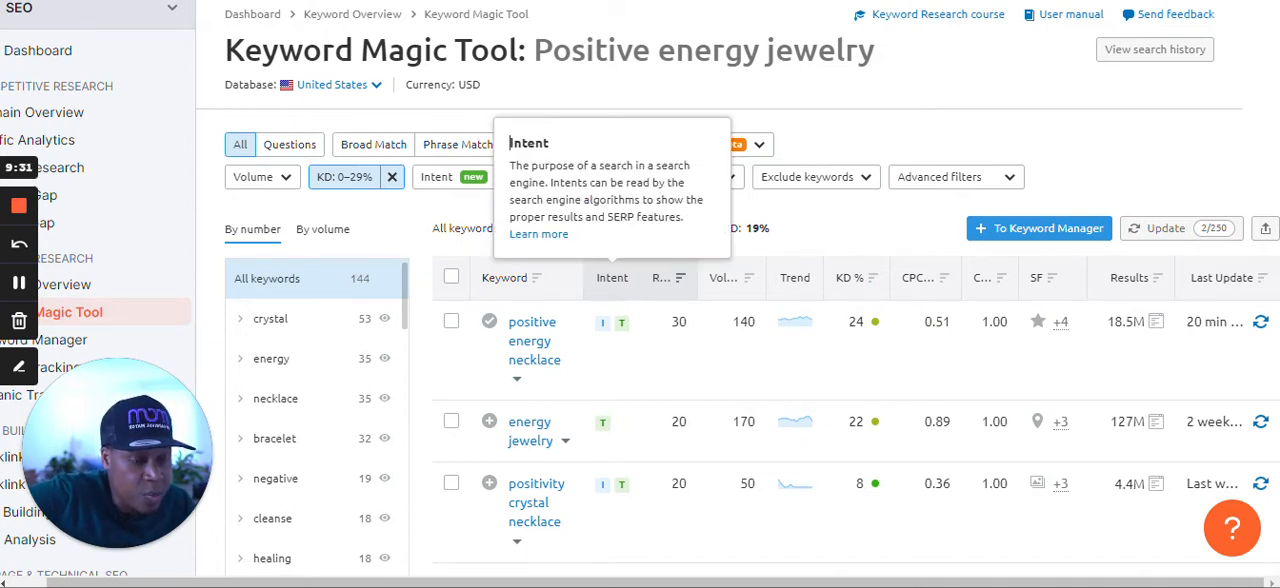
{"action": "mouse_move", "coordinate": [621, 335]}
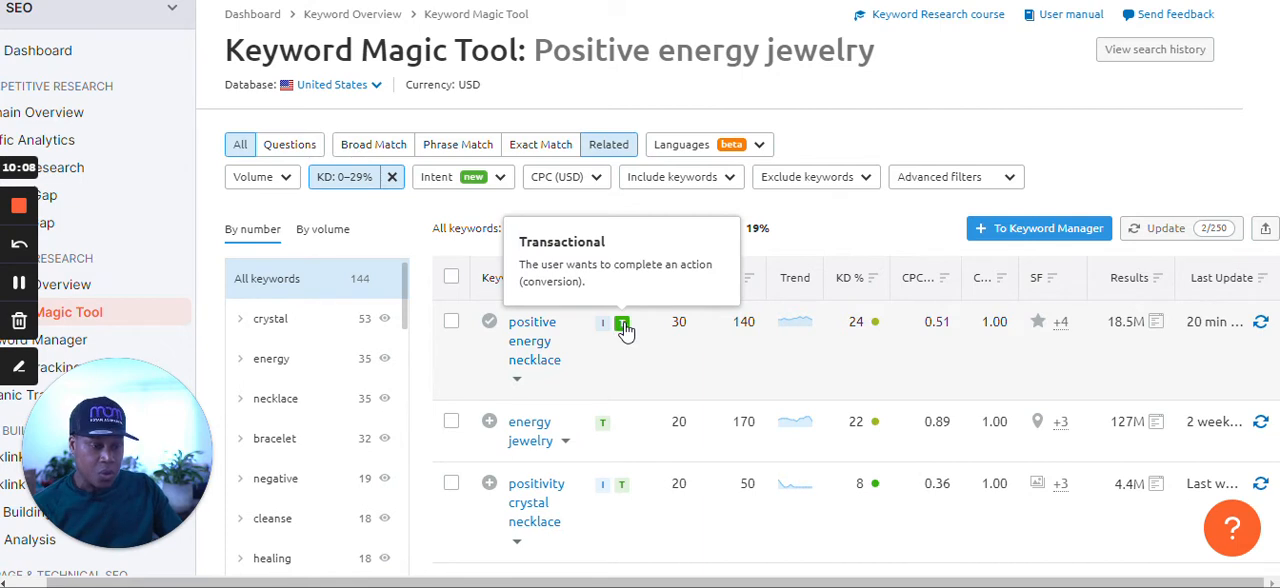
Filter the related keywords to Transactional intent and look through the remaining keywords.
{"action": "scroll", "coordinate": [677, 401], "scroll_direction": "up", "scroll_amount": 2}
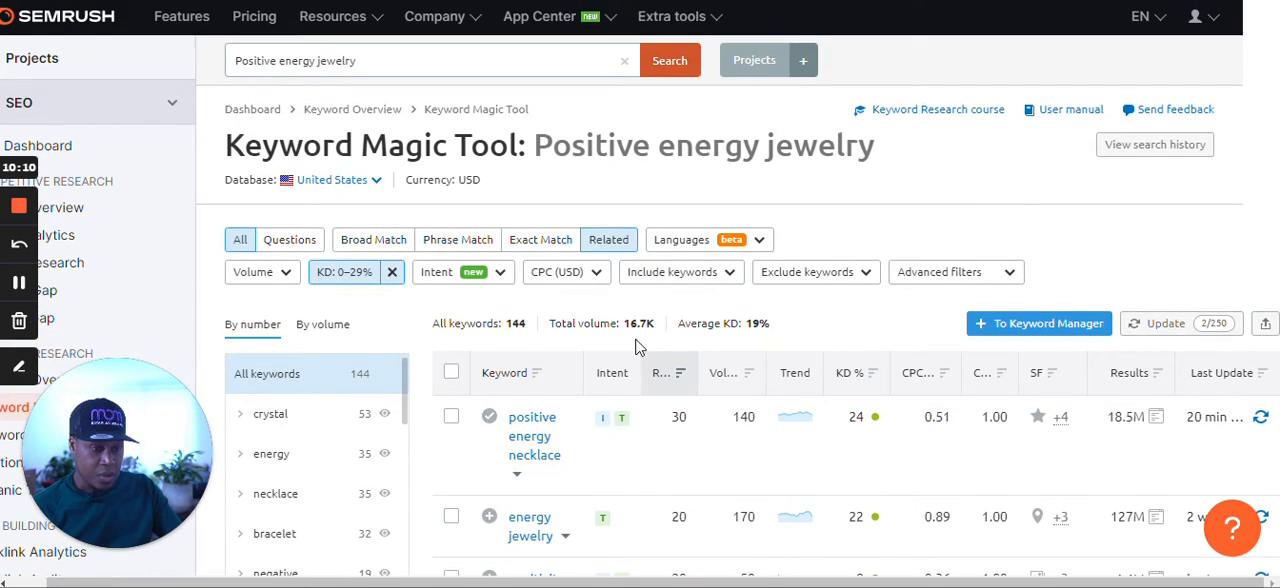
{"action": "left_click", "coordinate": [441, 285]}
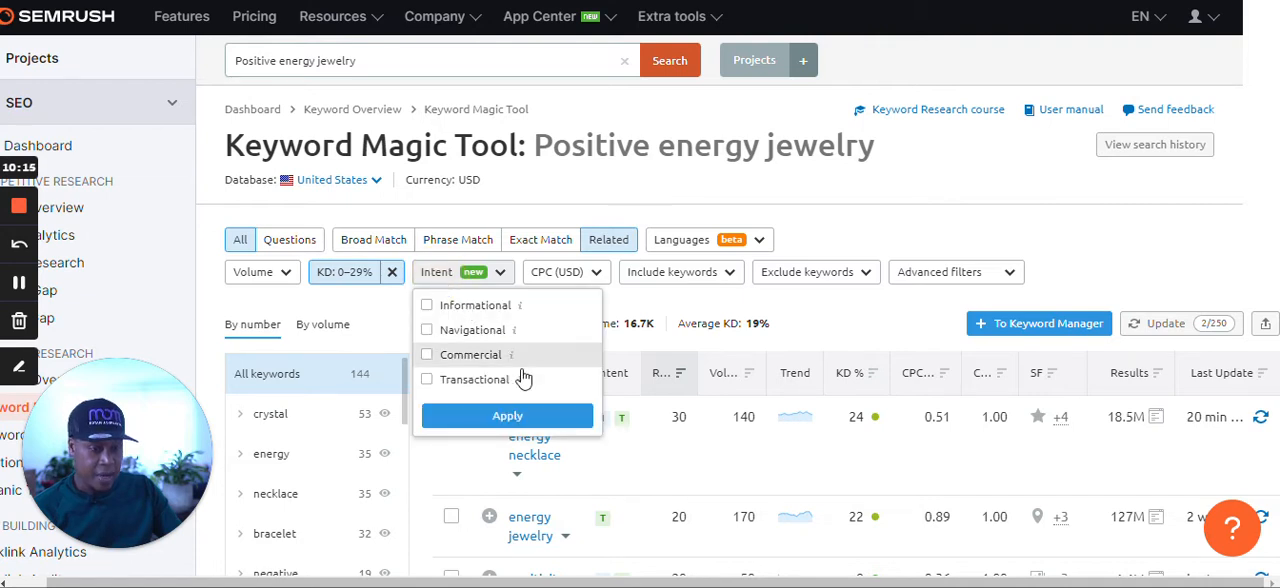
{"action": "left_click", "coordinate": [467, 381]}
{"action": "left_click", "coordinate": [518, 420]}
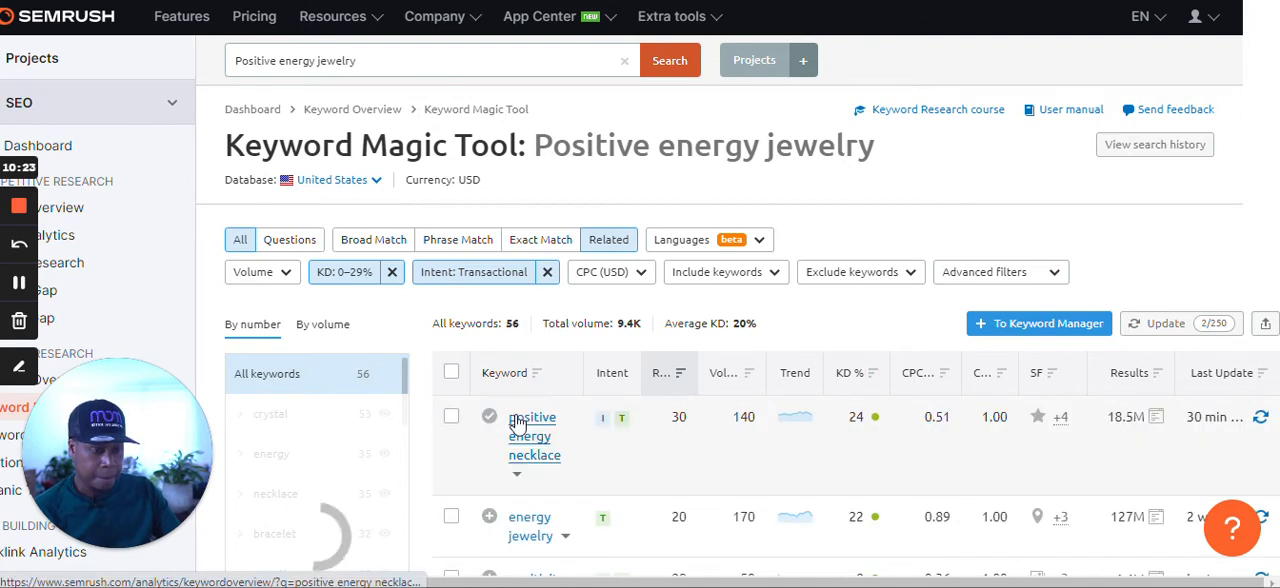
{"action": "scroll", "coordinate": [520, 420], "scroll_direction": "down", "scroll_amount": 2}
{"action": "scroll", "coordinate": [640, 340], "scroll_direction": "down", "scroll_amount": 5}
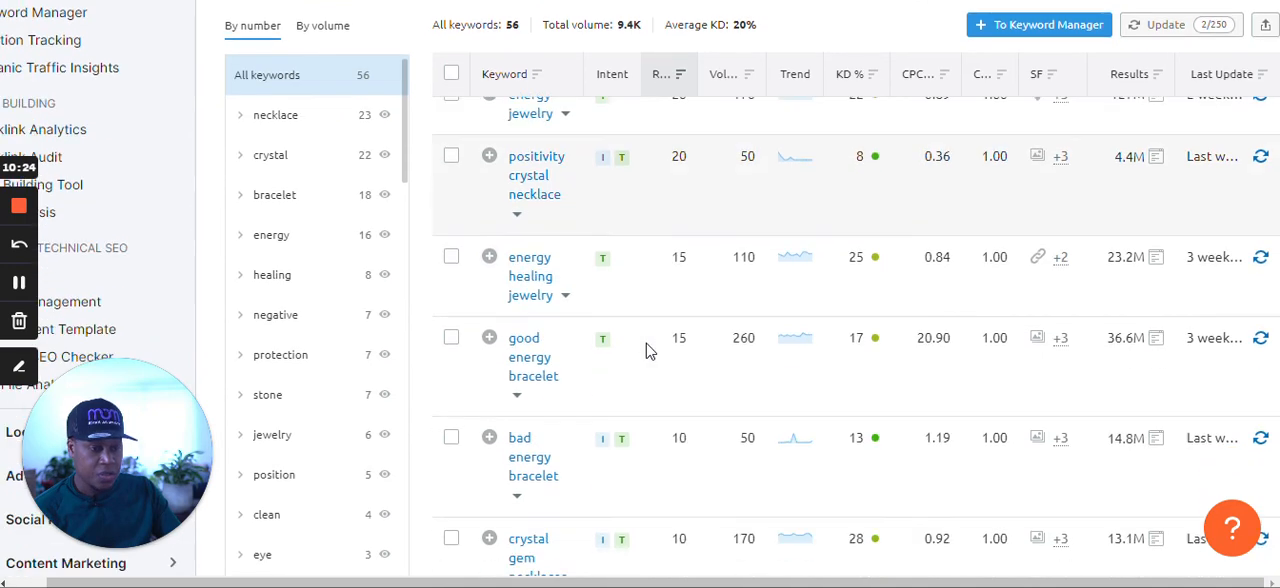
Check what the Related % metric means and examine how closely the filtered transactional keywords relate to "Positive energy jewelry".
{"action": "scroll", "coordinate": [670, 400], "scroll_direction": "up", "scroll_amount": 7}
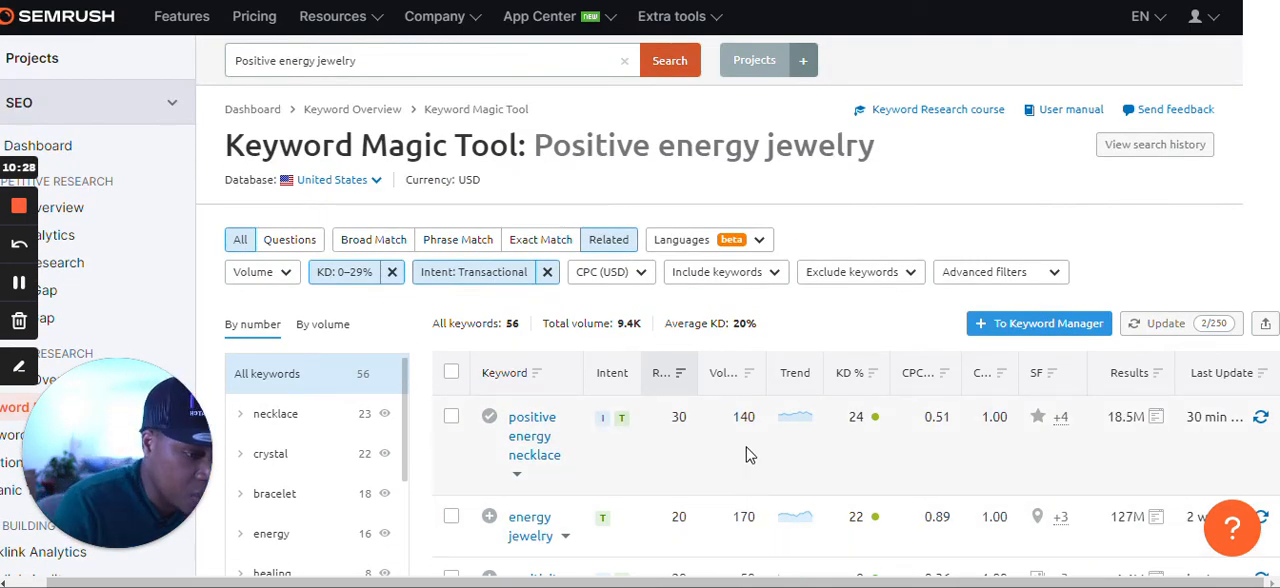
{"action": "mouse_move", "coordinate": [683, 381]}
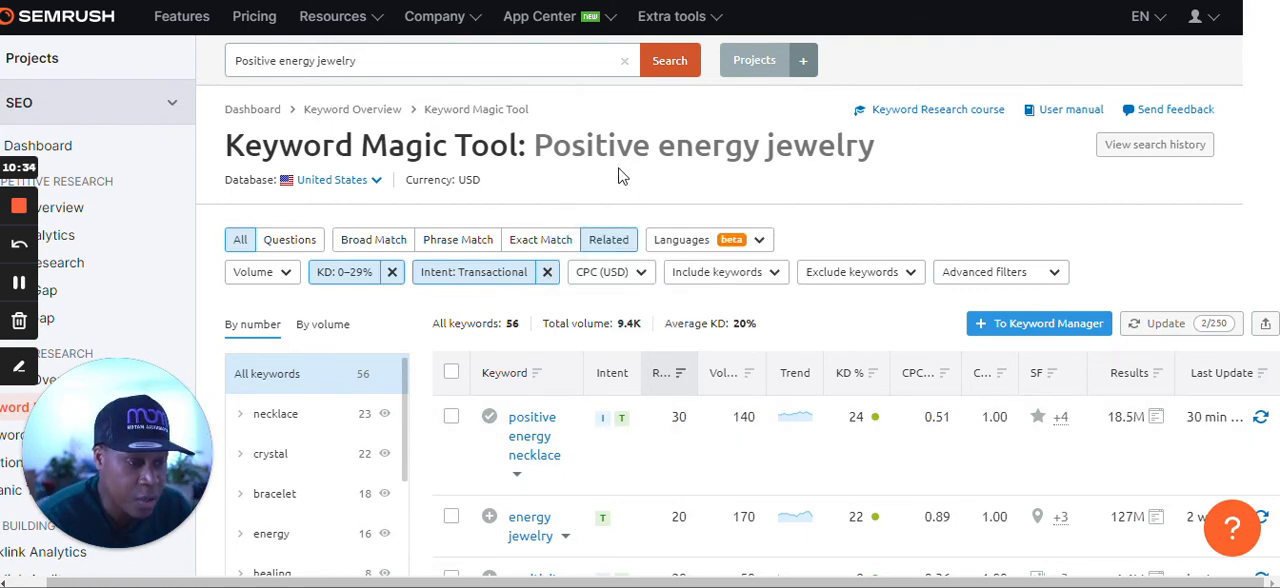
{"action": "left_click_drag", "start_coordinate": [533, 147], "coordinate": [918, 160]}
{"action": "left_click", "coordinate": [921, 157]}
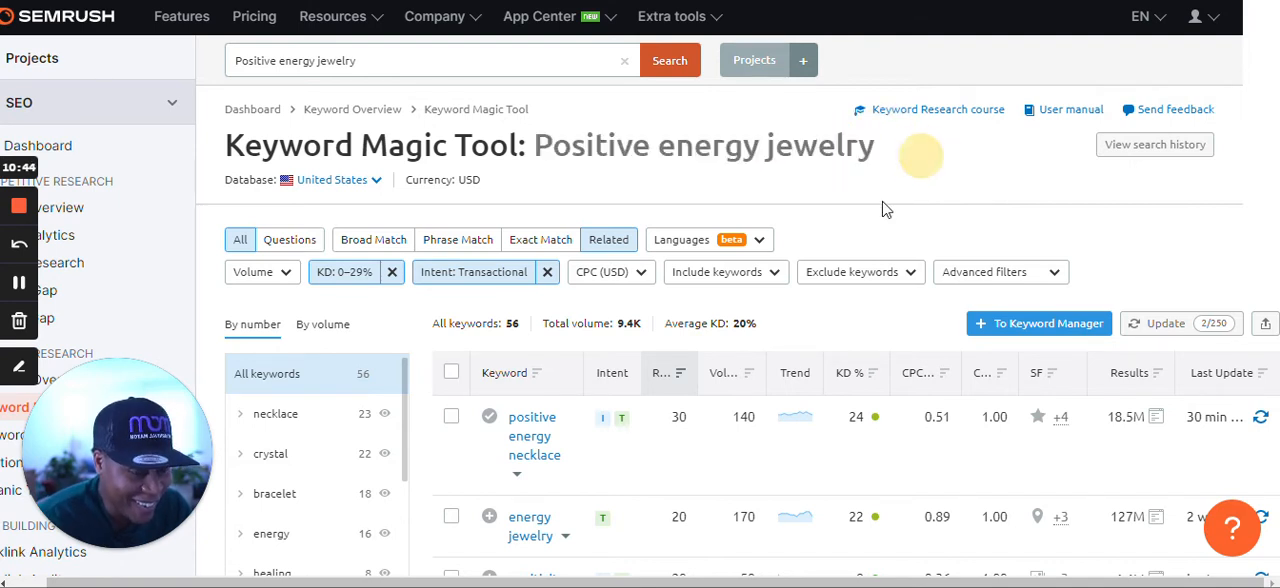
{"action": "scroll", "coordinate": [808, 305], "scroll_direction": "down", "scroll_amount": 2}
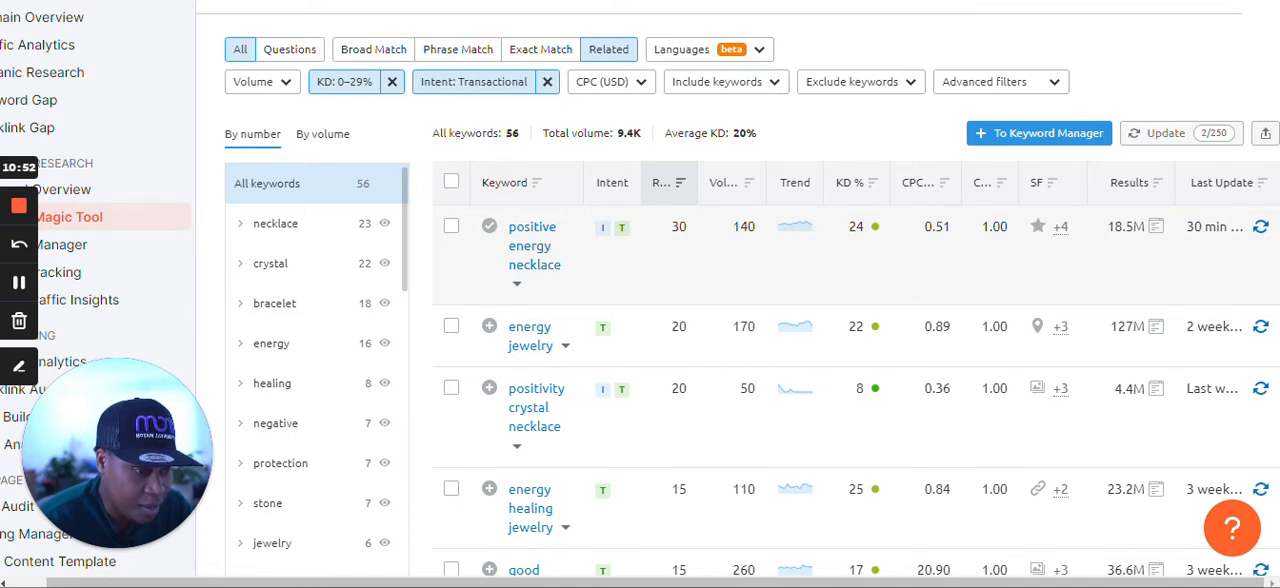
{"action": "mouse_move", "coordinate": [667, 187]}
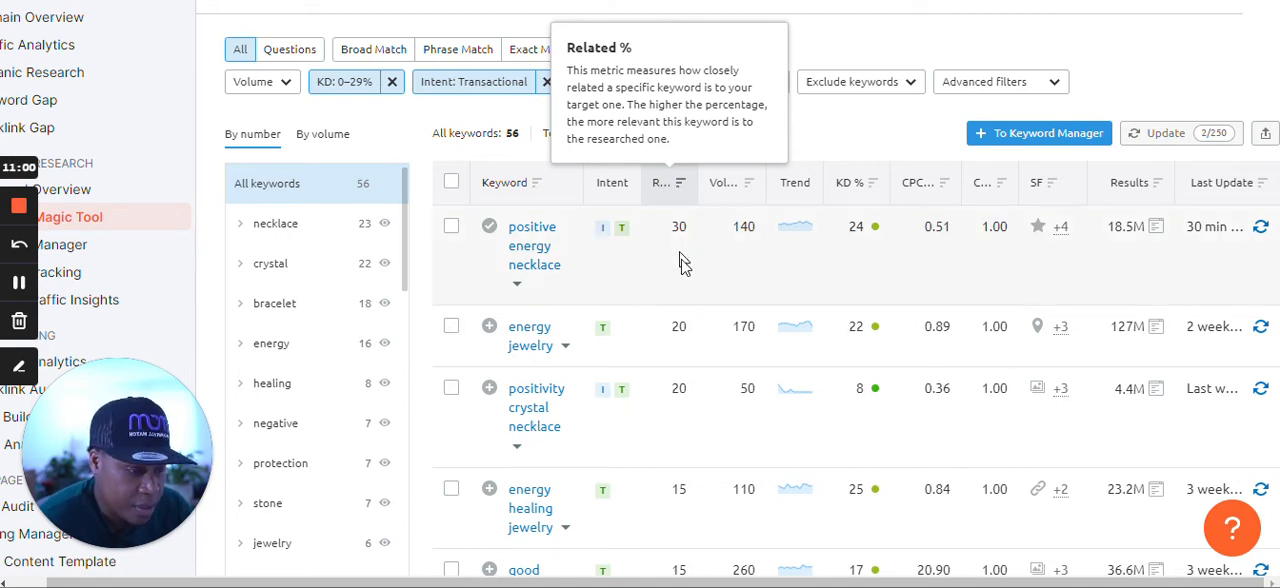
{"action": "scroll", "coordinate": [690, 320], "scroll_direction": "down", "scroll_amount": 1}
{"action": "scroll", "coordinate": [695, 340], "scroll_direction": "down", "scroll_amount": 9}
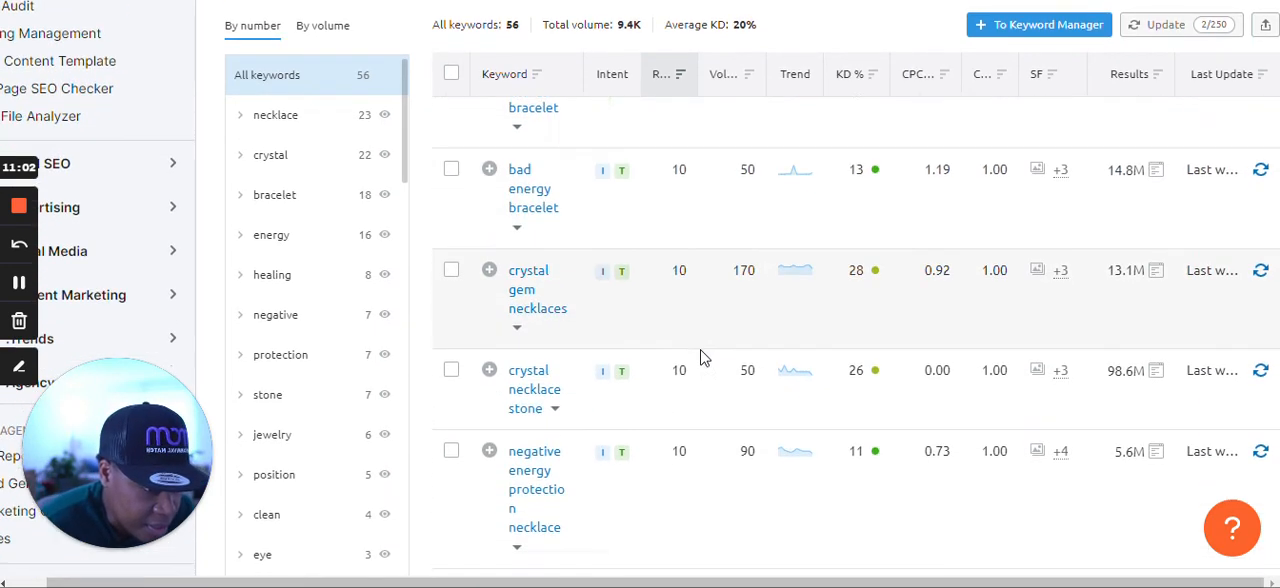
{"action": "scroll", "coordinate": [703, 365], "scroll_direction": "down", "scroll_amount": 10}
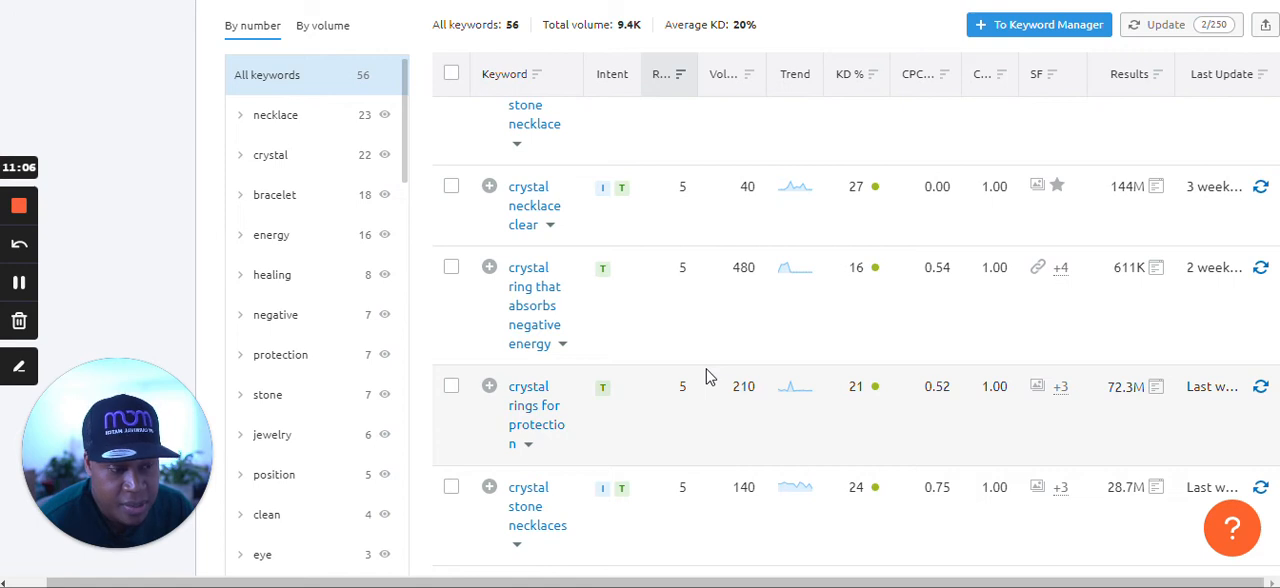
{"action": "scroll", "coordinate": [706, 375], "scroll_direction": "down", "scroll_amount": 3}
{"action": "scroll", "coordinate": [709, 374], "scroll_direction": "up", "scroll_amount": 8}
{"action": "scroll", "coordinate": [706, 380], "scroll_direction": "up", "scroll_amount": 10}
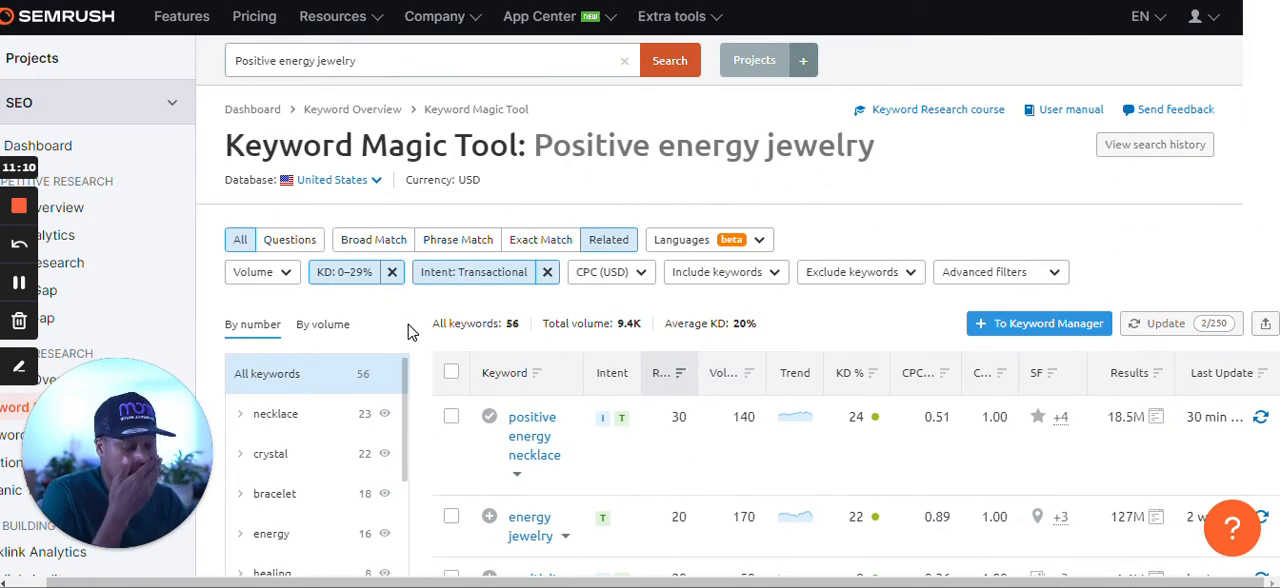